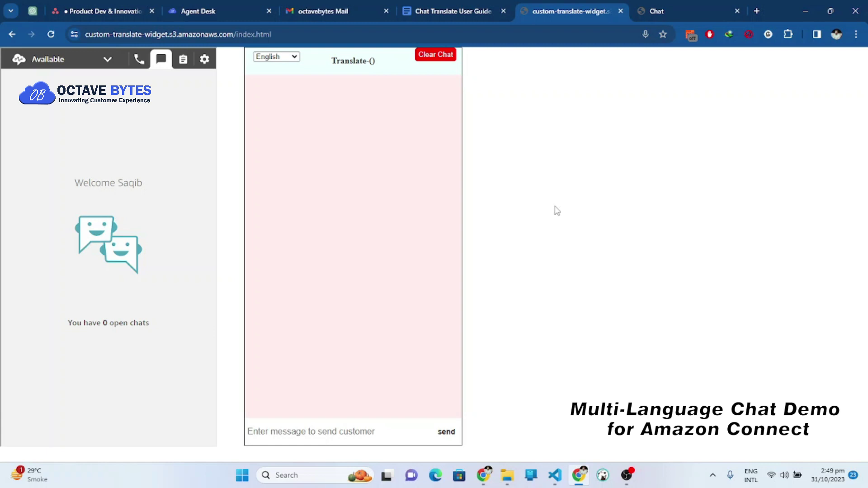
Submit the customer details form on the Chat page to start a chat greeting 'Hello'
left_click(672, 9)
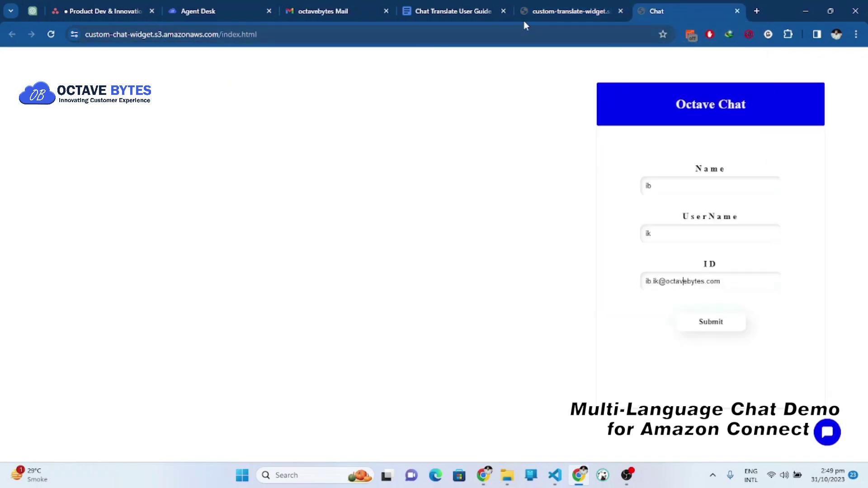
left_click(573, 10)
left_click(672, 10)
left_click(718, 324)
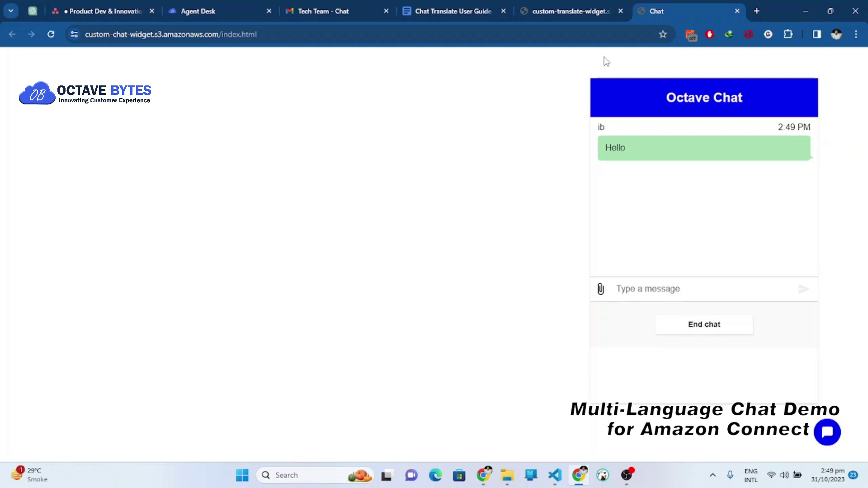
Accept the incoming customer chat on the agent desk and return to the customer's chat
left_click(579, 11)
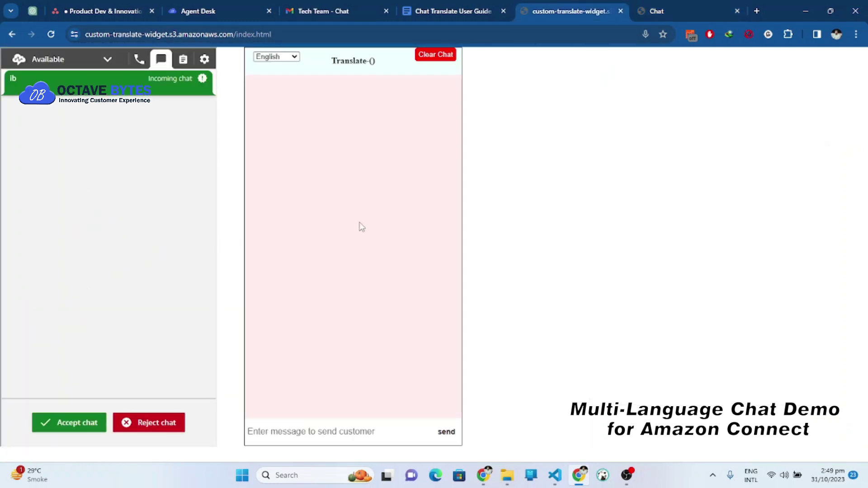
left_click(67, 424)
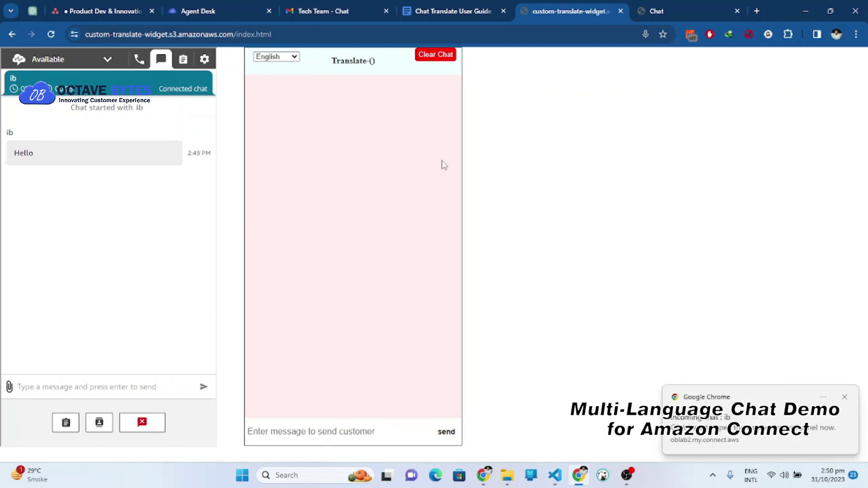
left_click(673, 10)
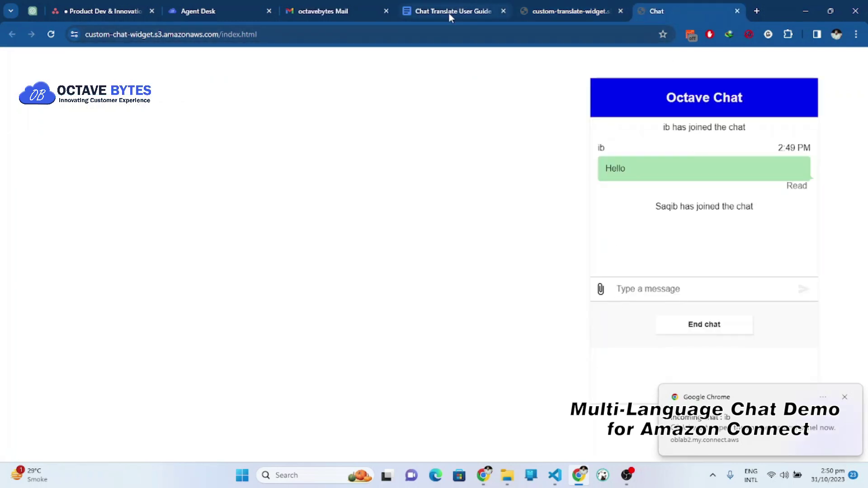
Copy 'mitä kuuluu' from the user guide and send it as the customer's chat message
left_click(492, 10)
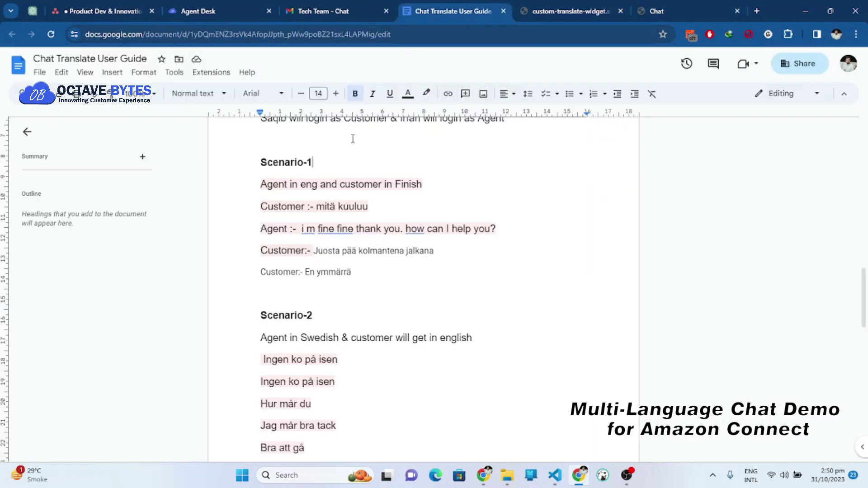
left_click_drag(317, 207, 370, 210)
key("ctrl+c")
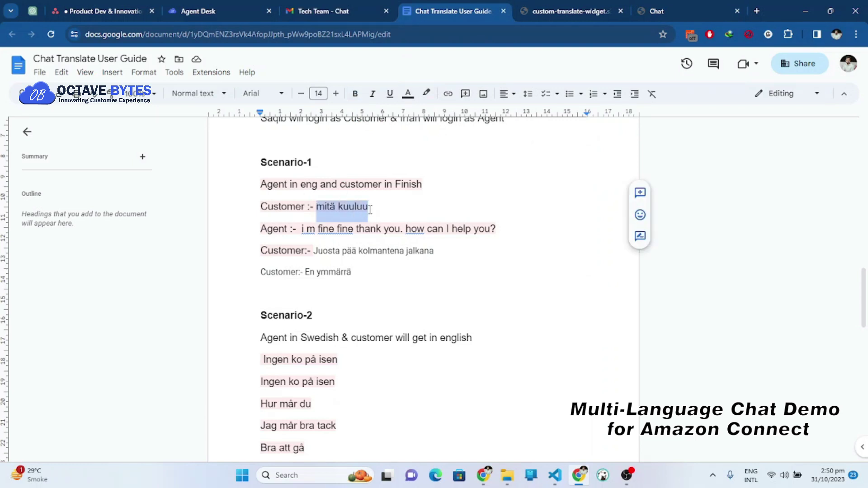
left_click(670, 10)
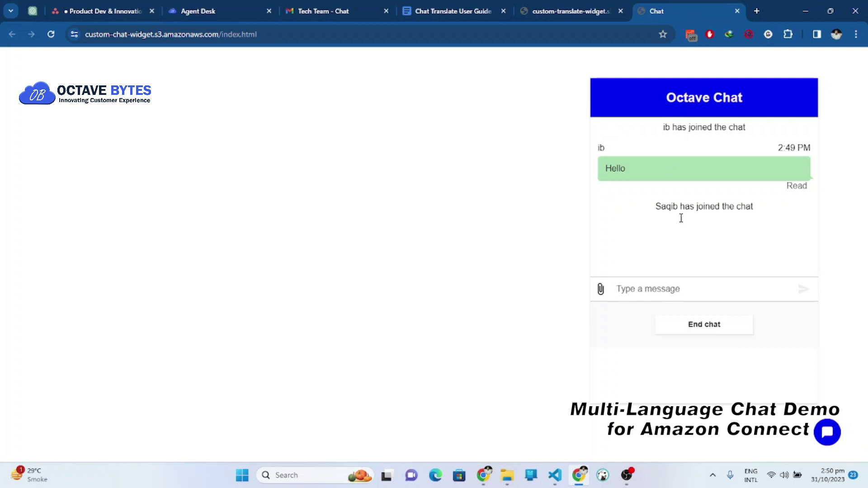
left_click(669, 288)
key("ctrl+v")
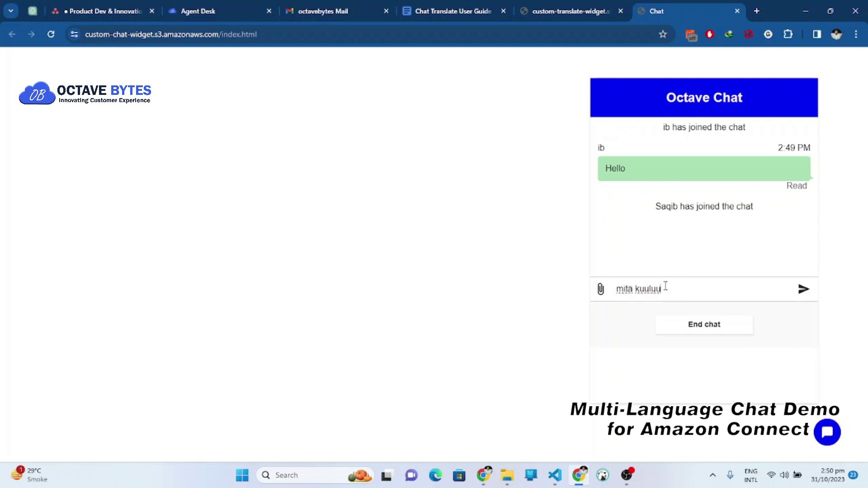
left_click(802, 290)
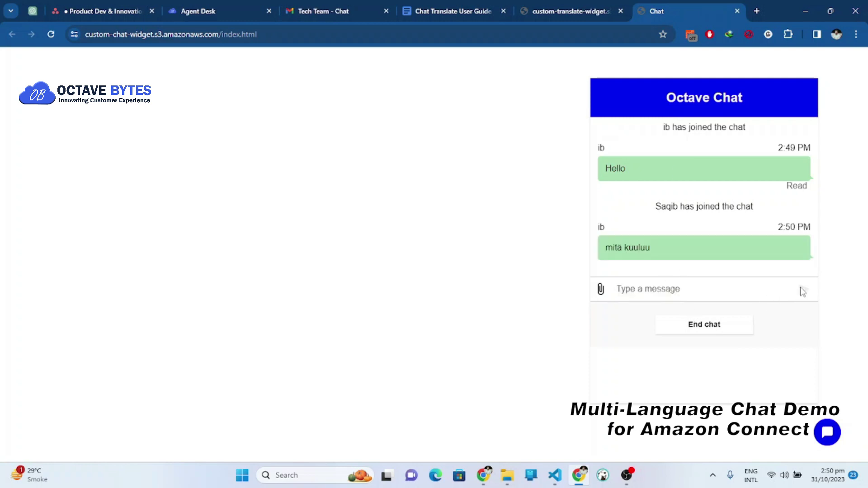
left_click(544, 12)
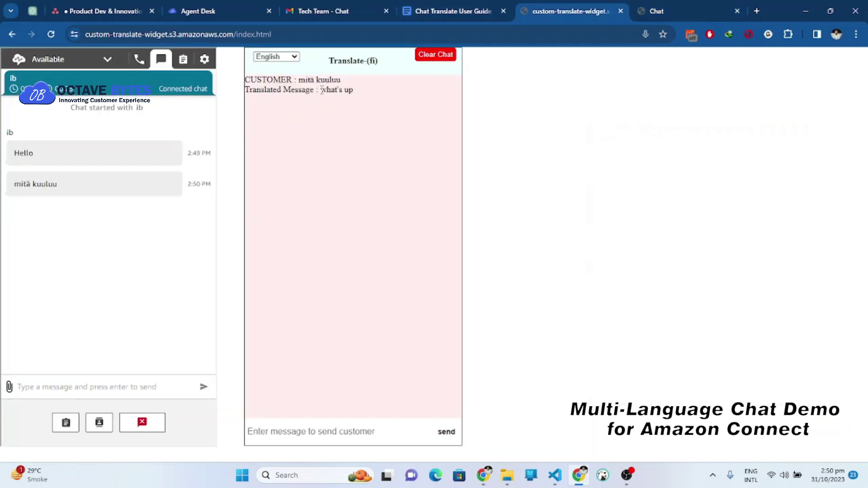
Copy the Agent line 'i m fine fine thank you. how can I help you?' and send it
left_click_drag(354, 90, 322, 89)
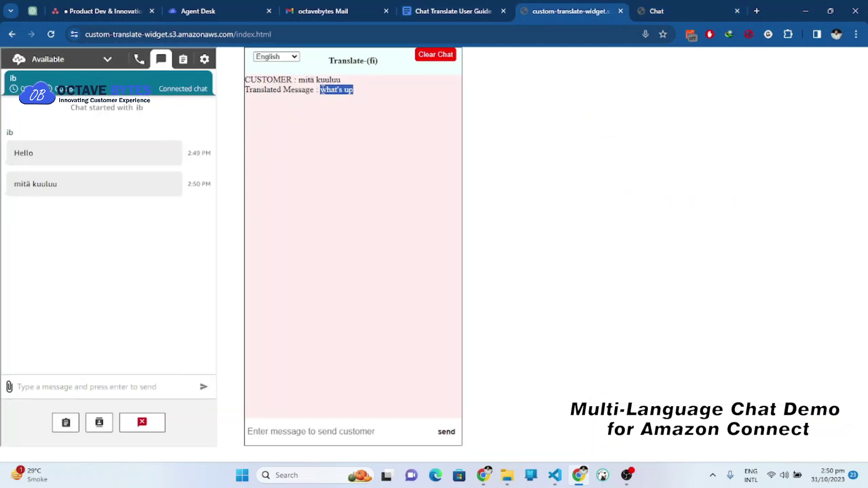
left_click(452, 11)
left_click(307, 229)
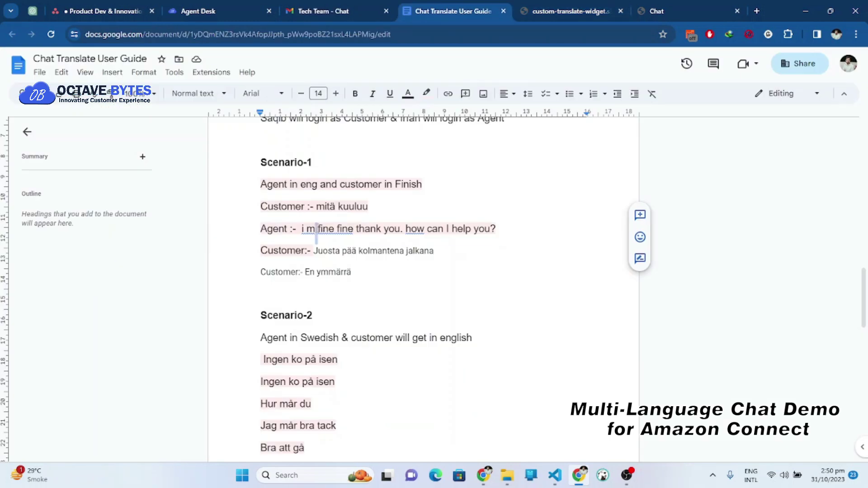
triple_click(308, 229)
left_click(308, 228)
left_click(297, 229)
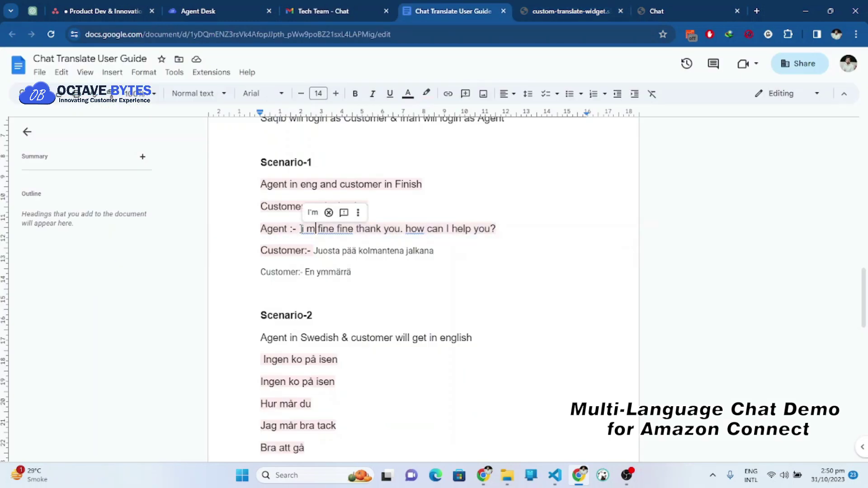
left_click_drag(300, 229, 497, 225)
key("ctrl+c")
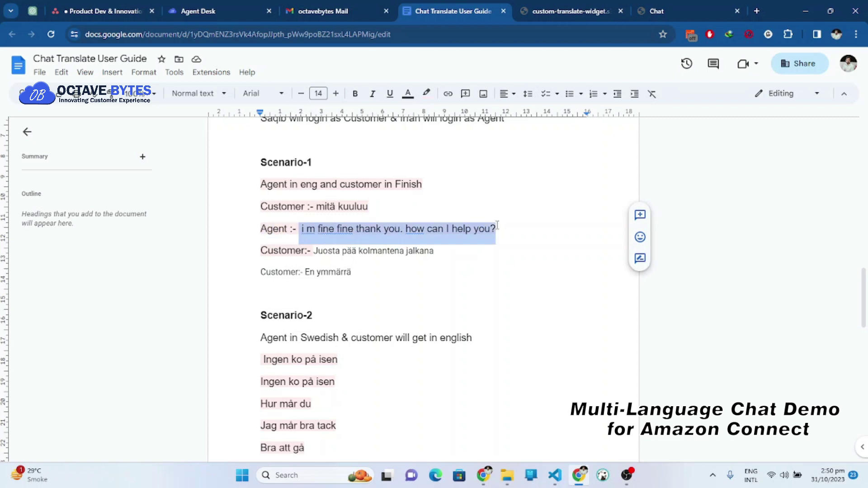
left_click(565, 11)
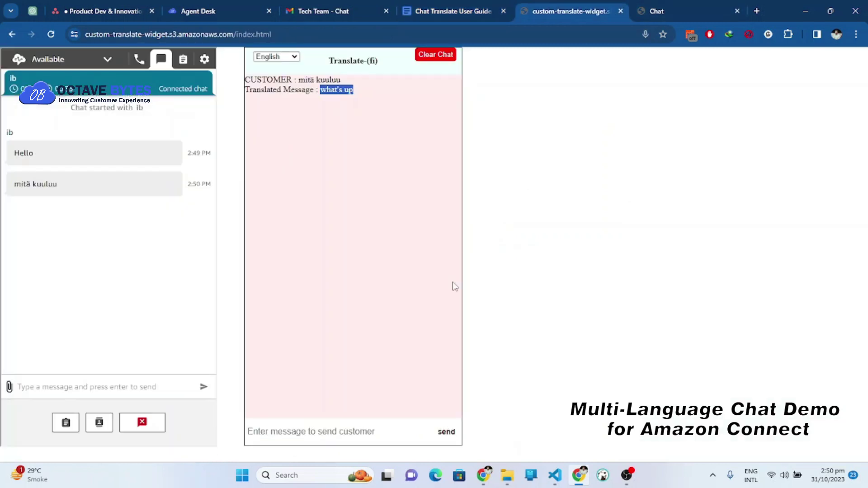
left_click(336, 427)
key("ctrl+v")
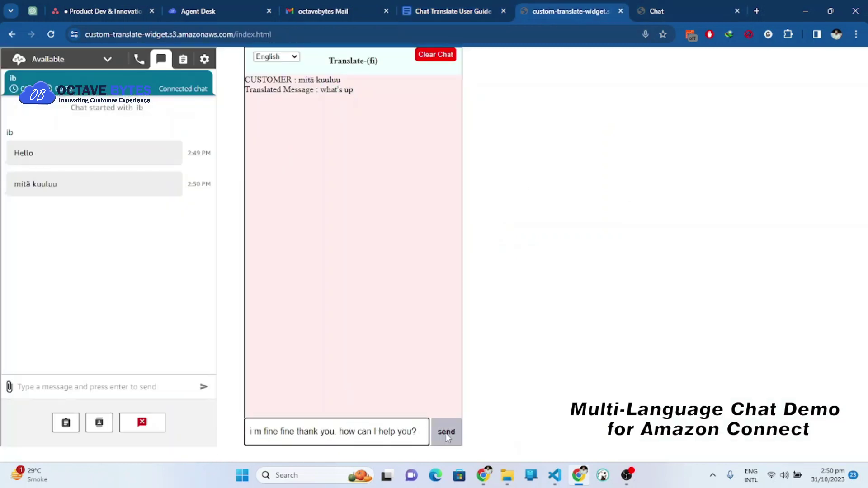
left_click(446, 433)
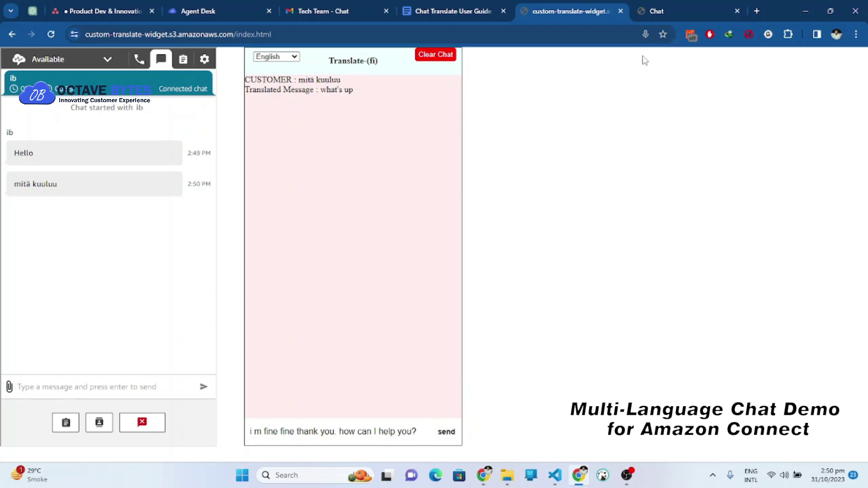
Copy 'Juosta pää kolmantena jalkana' from the guide and send it as the customer's message
left_click(663, 8)
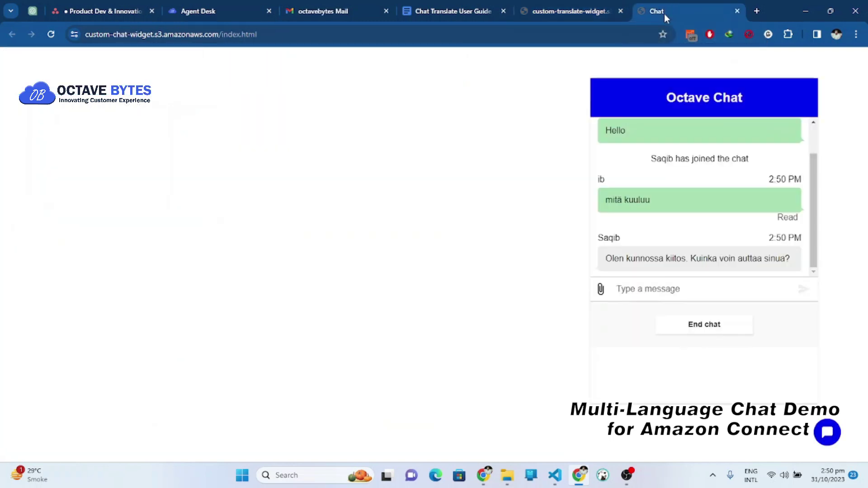
left_click_drag(607, 258, 790, 259)
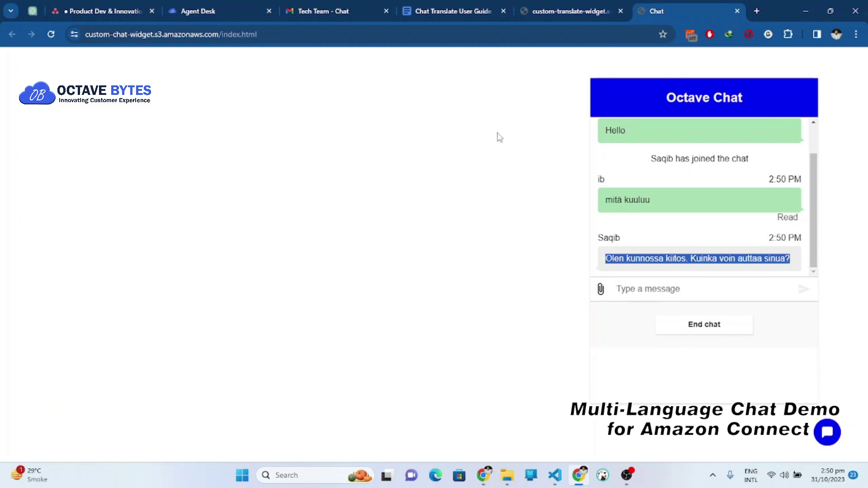
key("ctrl+shift+Tab")
key("ctrl+shift+Tab")
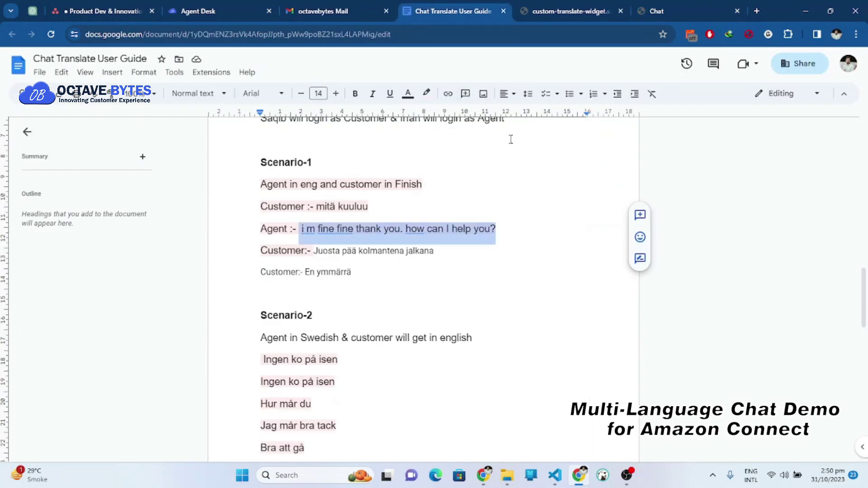
triple_click(323, 253)
left_click(317, 252)
left_click_drag(318, 252, 439, 248)
key("ctrl+c")
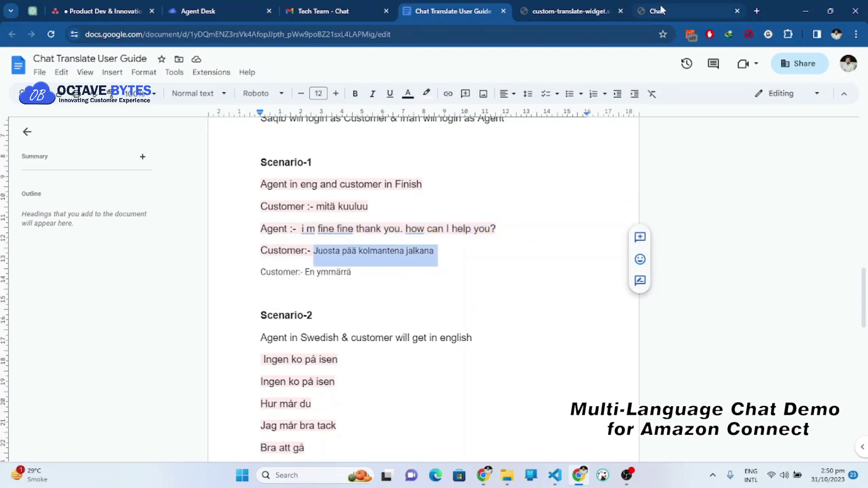
left_click(656, 11)
left_click(699, 297)
key("ctrl+v")
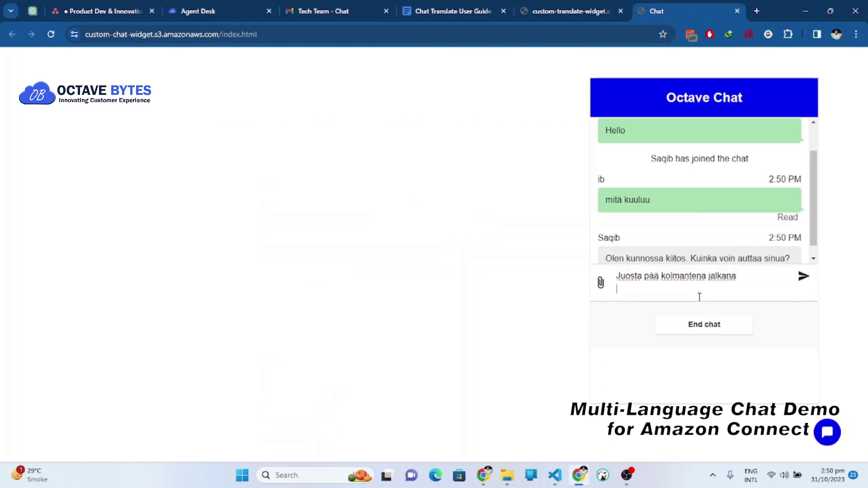
left_click(804, 284)
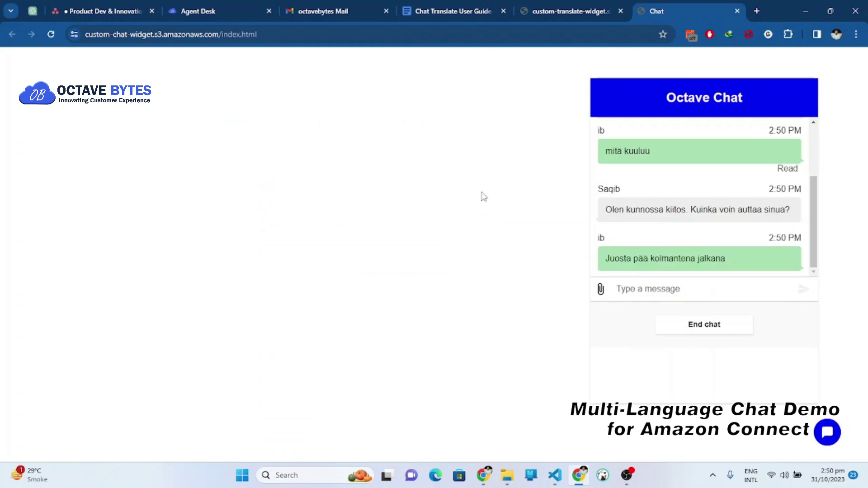
left_click(532, 10)
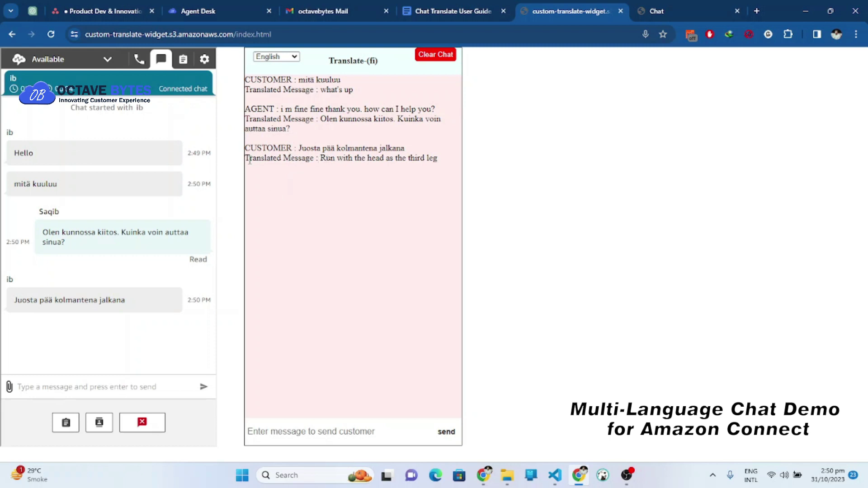
left_click_drag(250, 160, 446, 165)
left_click(446, 165)
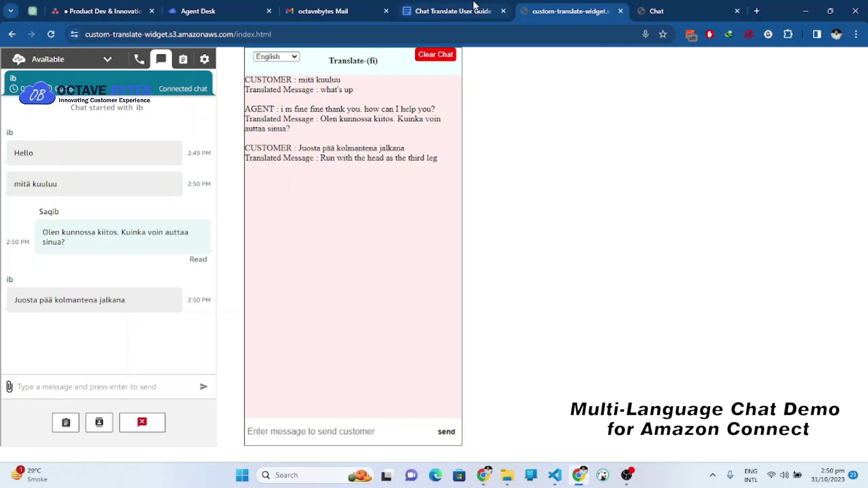
left_click(475, 6)
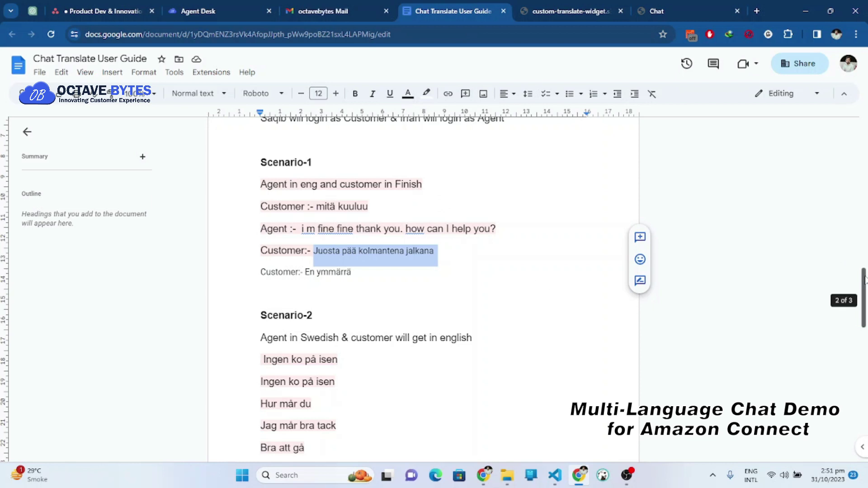
scroll(865, 290, "down", 1)
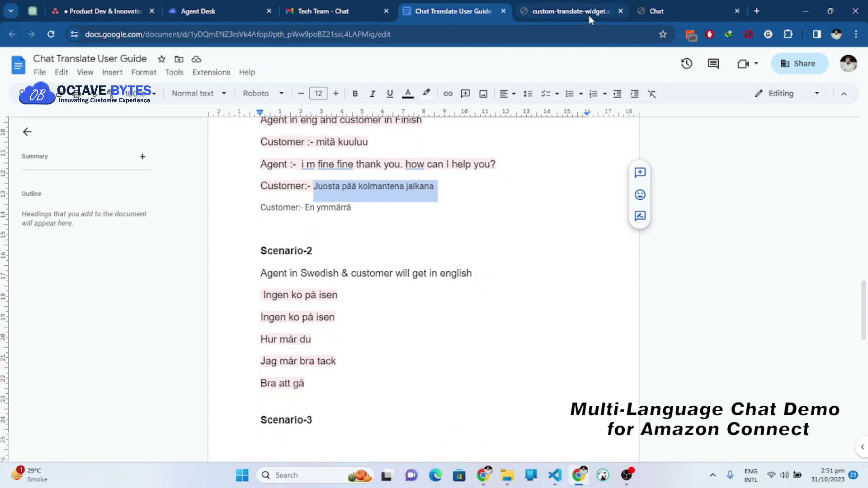
left_click(571, 12)
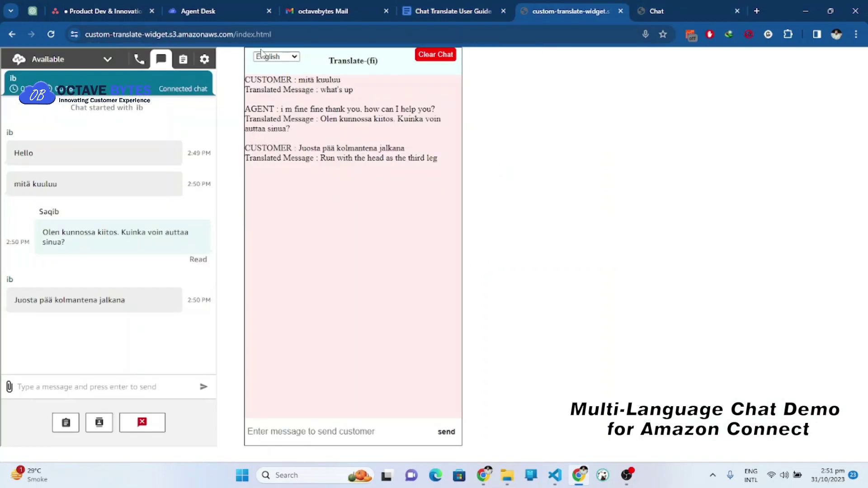
Choose swedish as the agent's language in the translate widget
left_click(285, 58)
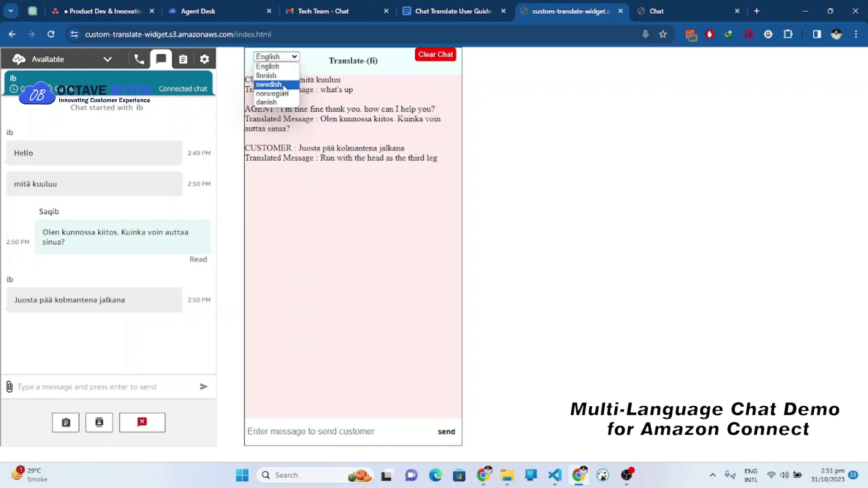
left_click(284, 86)
left_click(672, 11)
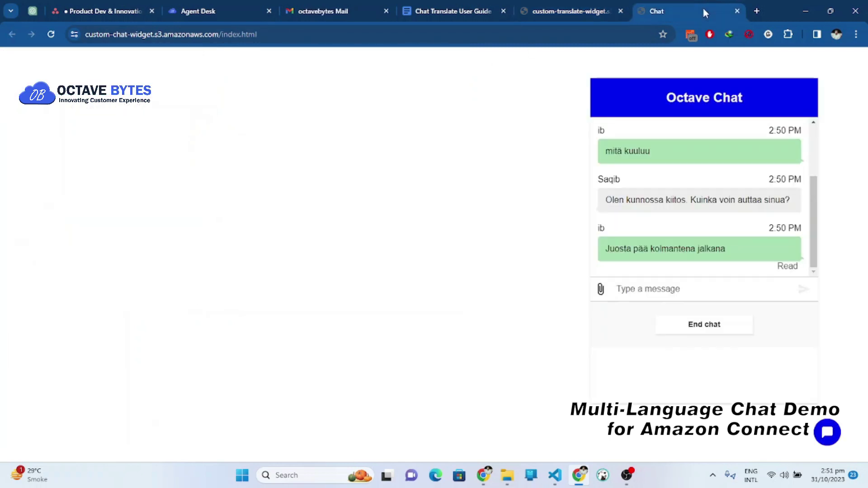
Send 'how are you' from the customer and see it arrive as 'hur mår du'
left_click(647, 288)
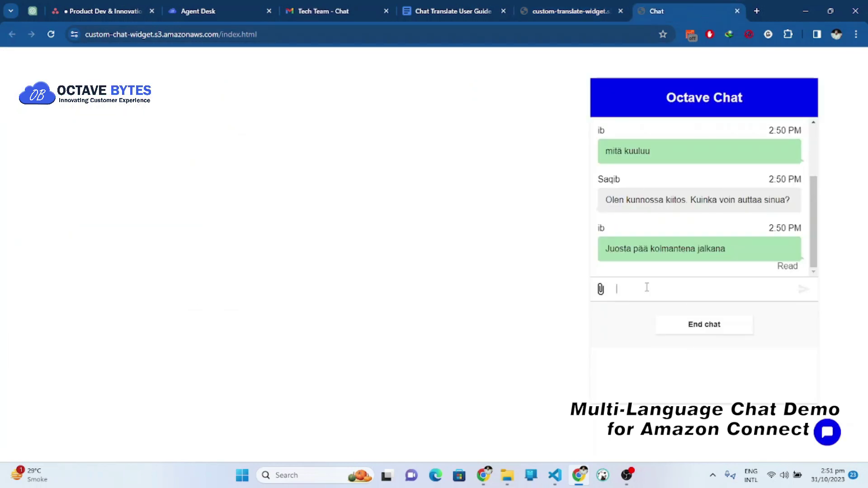
type("how are you")
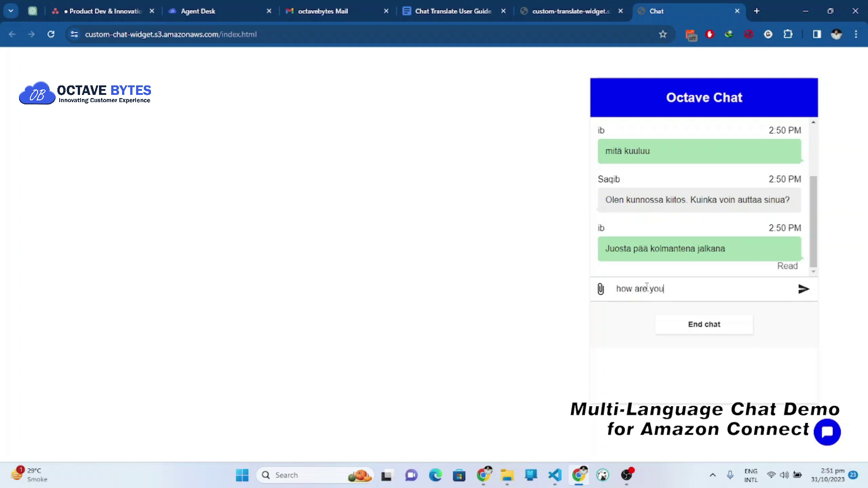
left_click(803, 289)
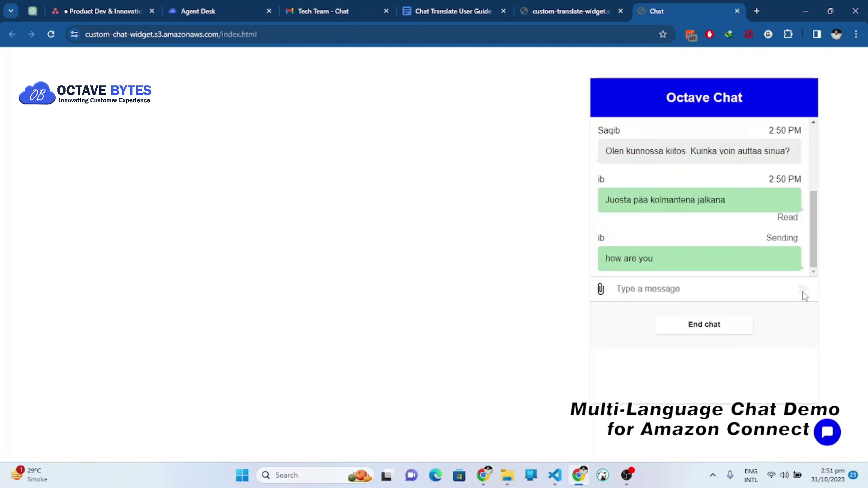
left_click(538, 11)
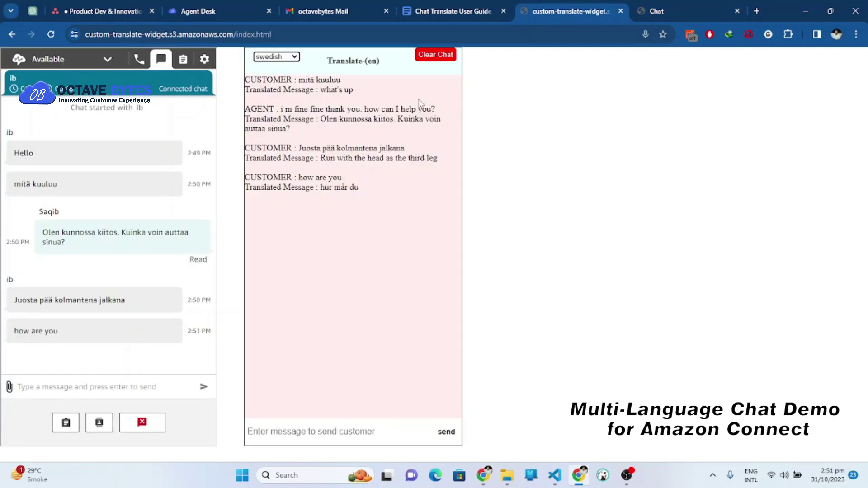
Copy 'Ingen ko på isen' from the guide and send it to the customer
left_click_drag(264, 187, 366, 186)
left_click(369, 189)
left_click_drag(369, 187, 245, 187)
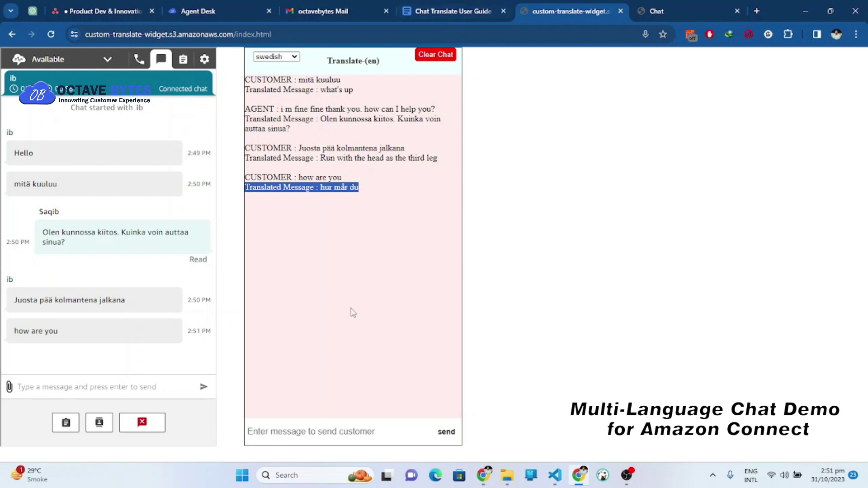
left_click(449, 10)
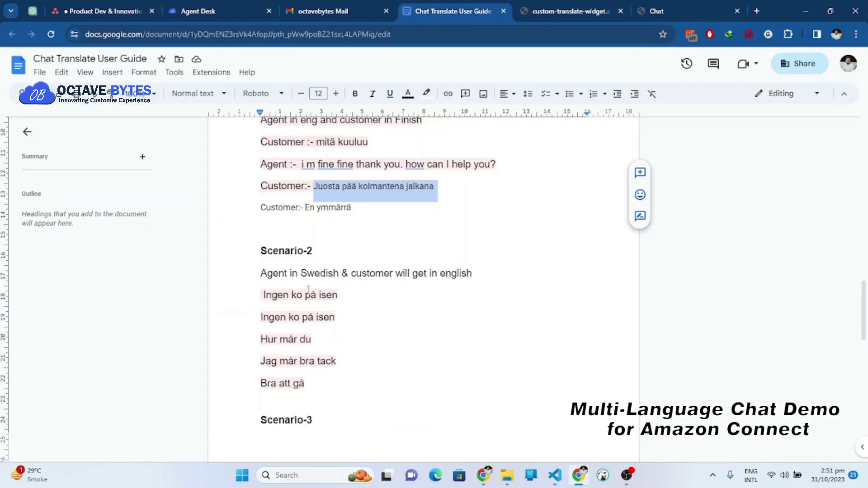
left_click_drag(261, 296, 338, 298)
key("ctrl+c")
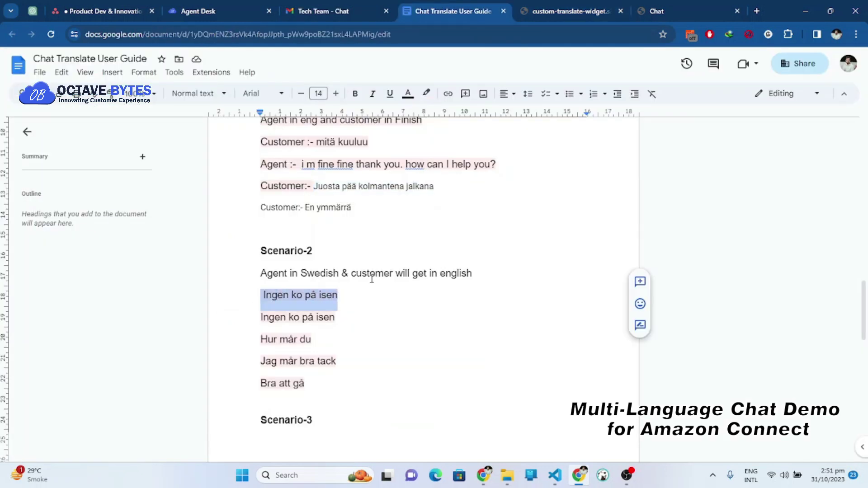
left_click(567, 11)
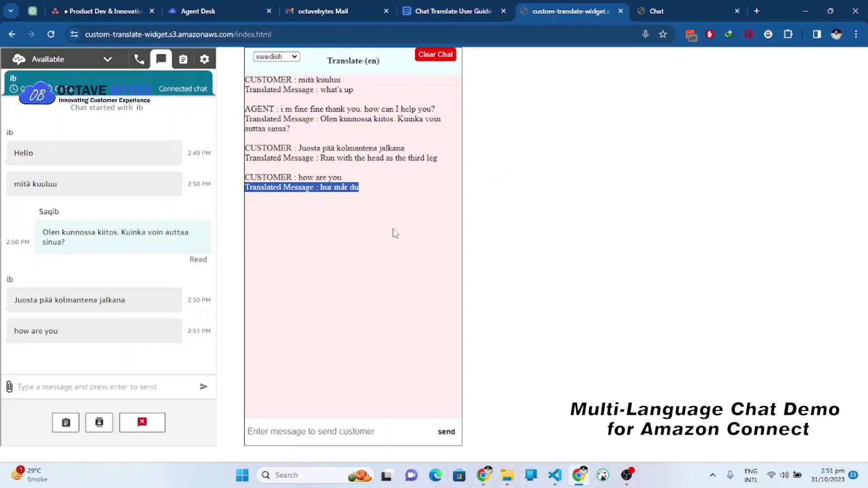
left_click(271, 419)
key("ctrl+v")
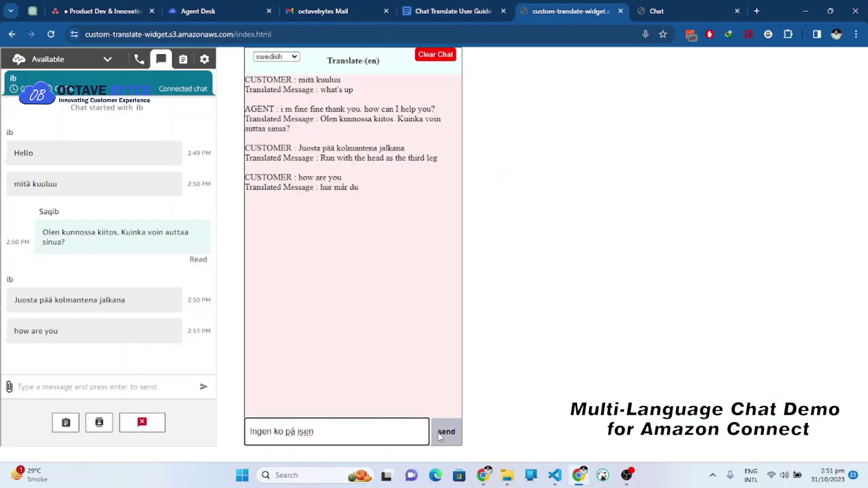
key("Return")
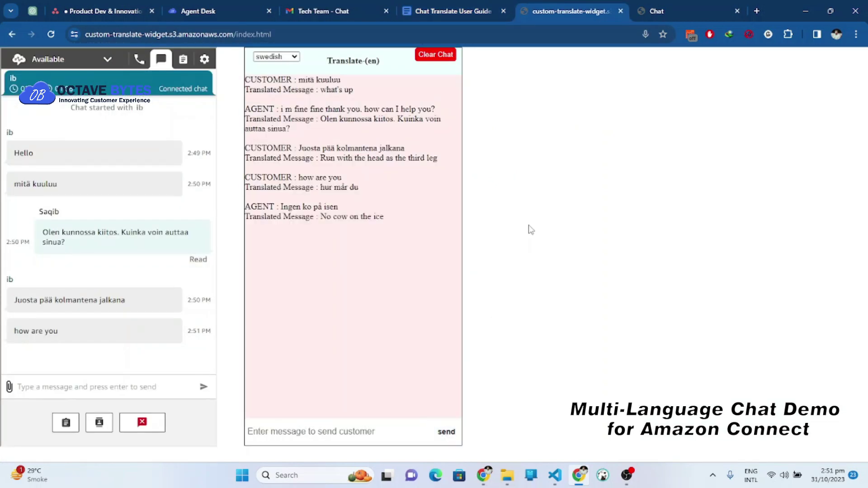
left_click(685, 13)
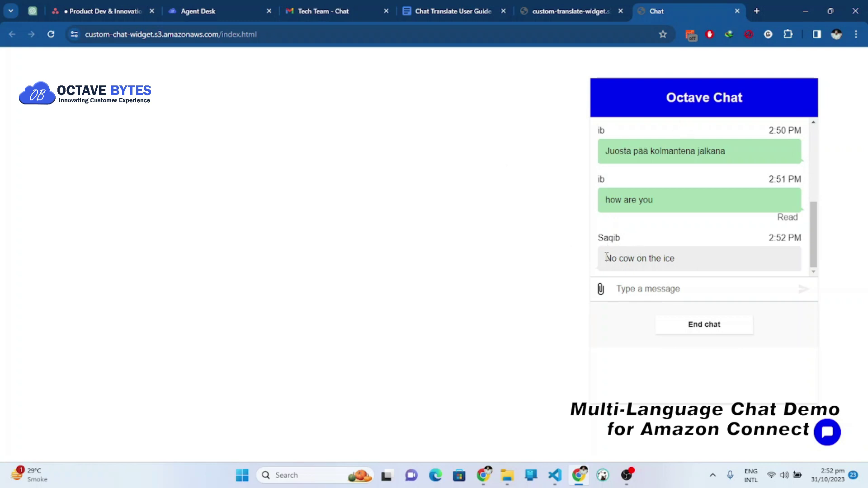
Review the 'No cow on the ice' reply and confirm the agent language remains swedish
left_click_drag(606, 257, 683, 263)
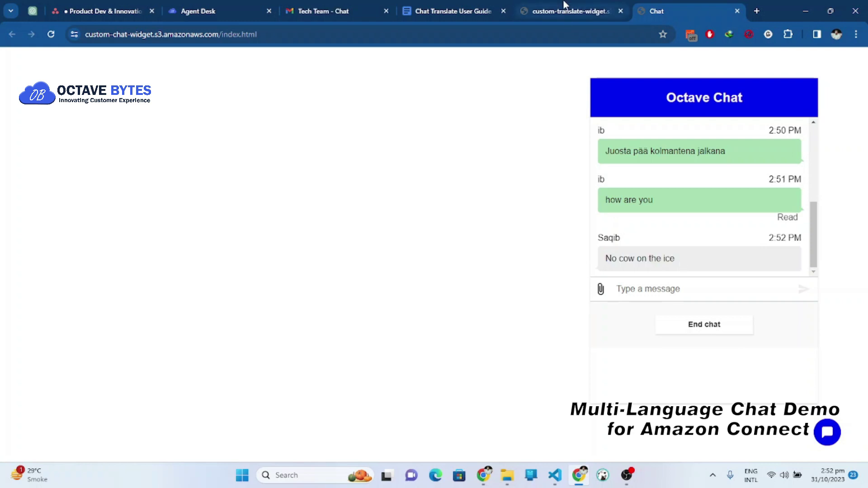
left_click(583, 11)
left_click(694, 7)
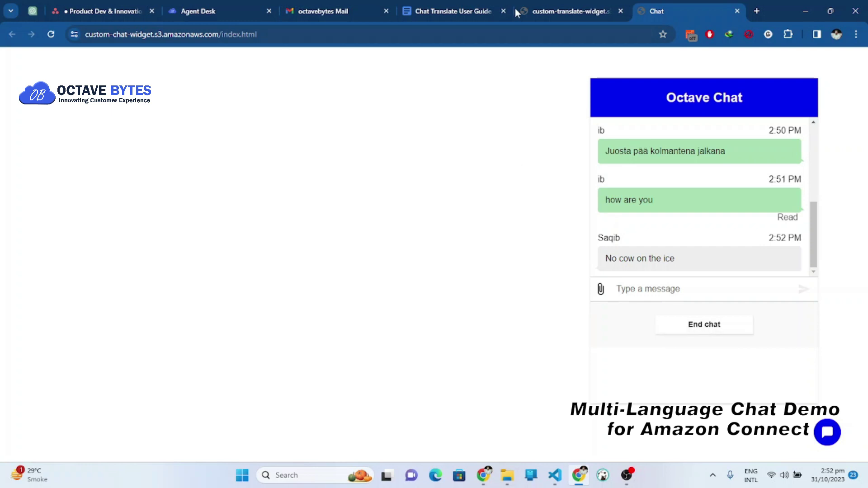
left_click(568, 11)
left_click(296, 57)
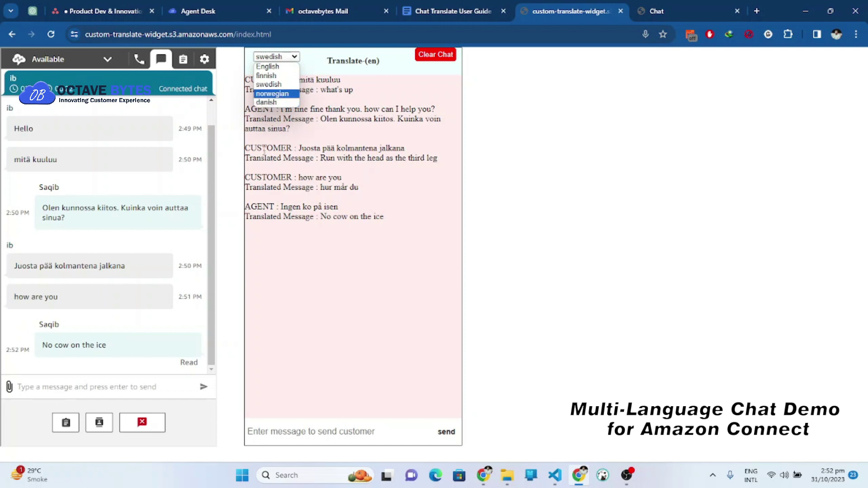
left_click(401, 248)
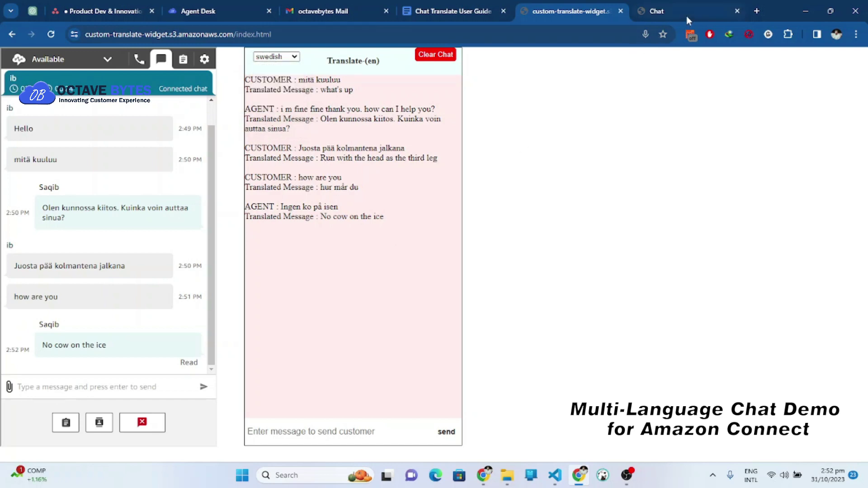